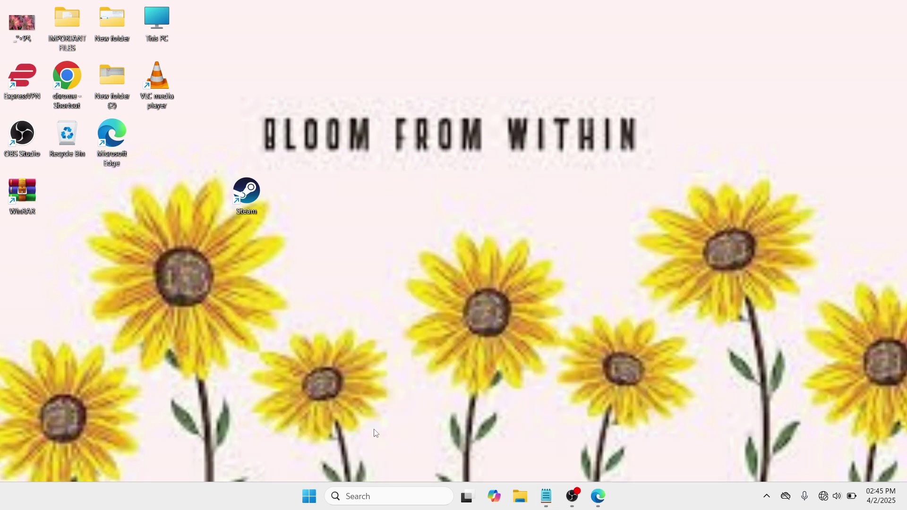
Open the Other troubleshooters page under System > Troubleshoot in Windows Settings
right_click(309, 497)
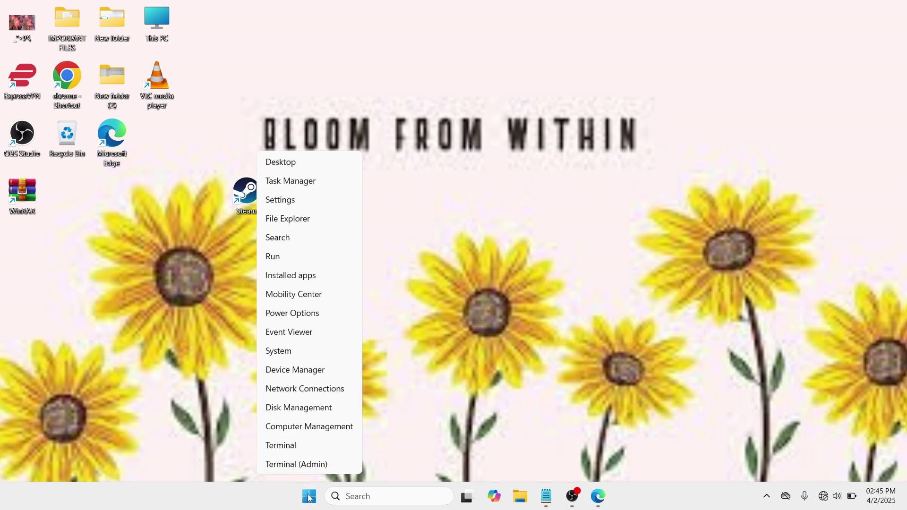
click(294, 208)
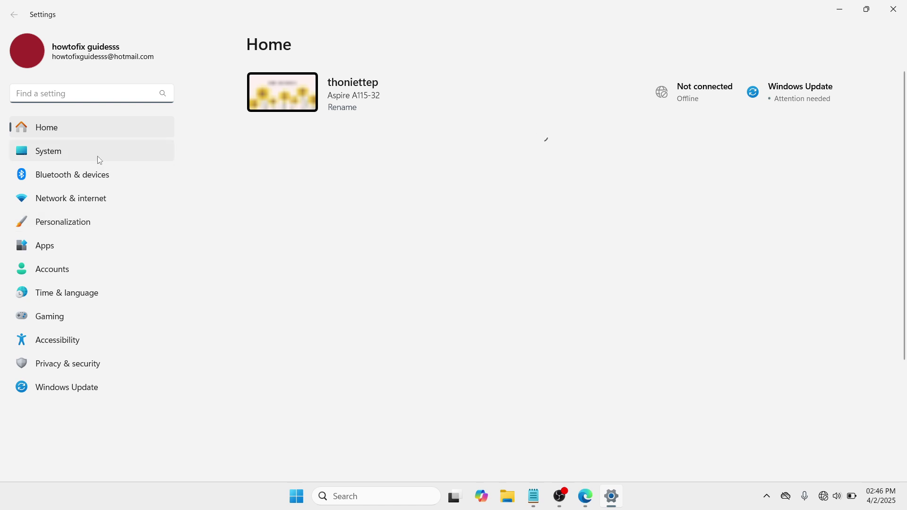
click(82, 159)
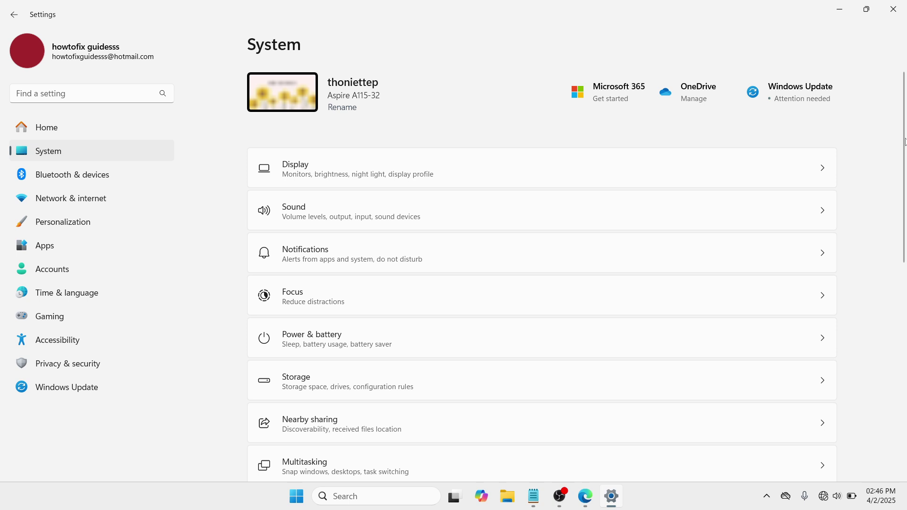
drag(904, 142, 900, 312)
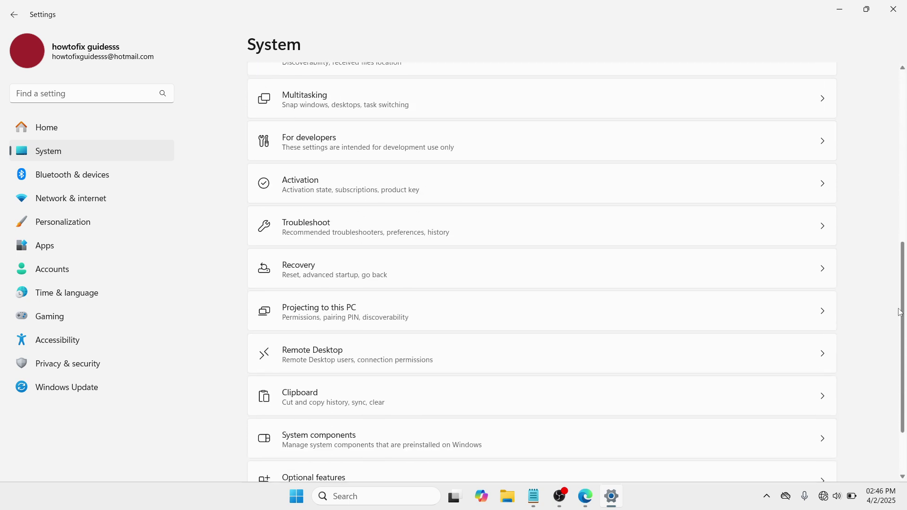
click(673, 239)
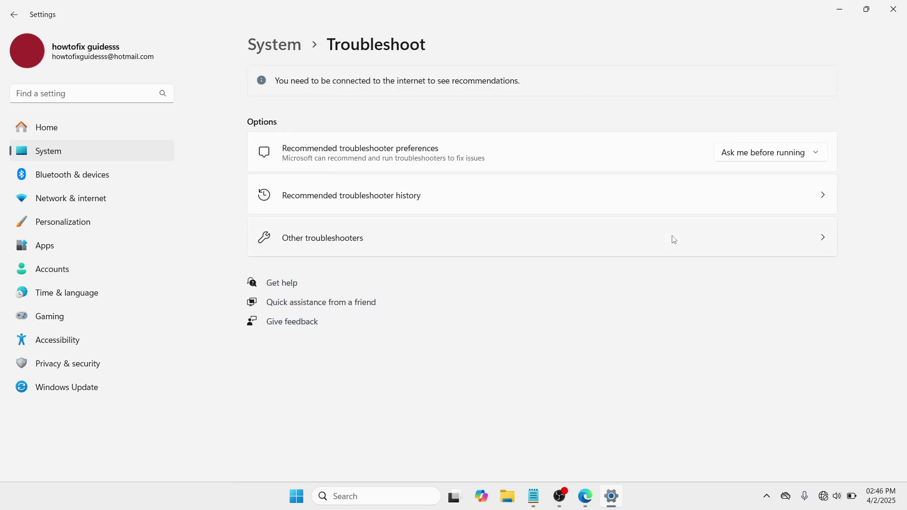
click(559, 235)
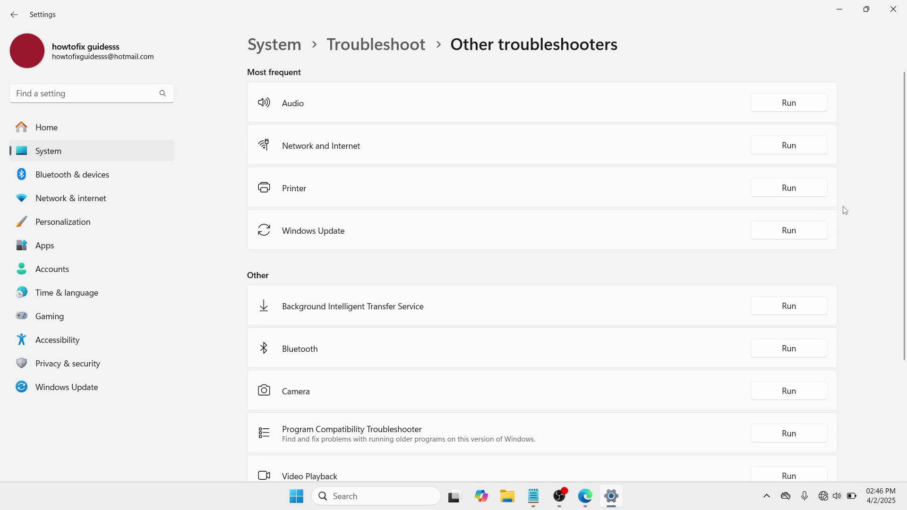
Look through the list of available troubleshooters and close Settings
scroll(902, 212, down, 3)
scroll(897, 218, up, 3)
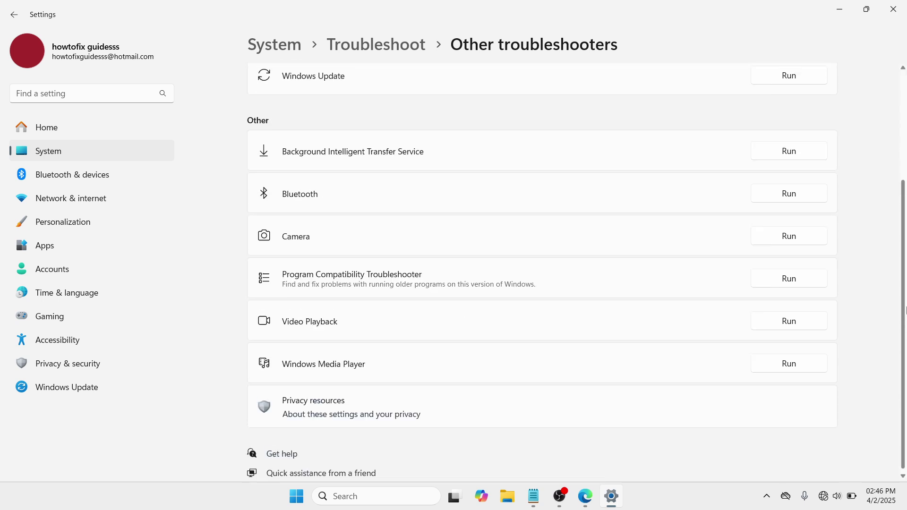
mouse_move(894, 219)
mouse_down()
mouse_move(902, 307)
mouse_move(893, 204)
mouse_up()
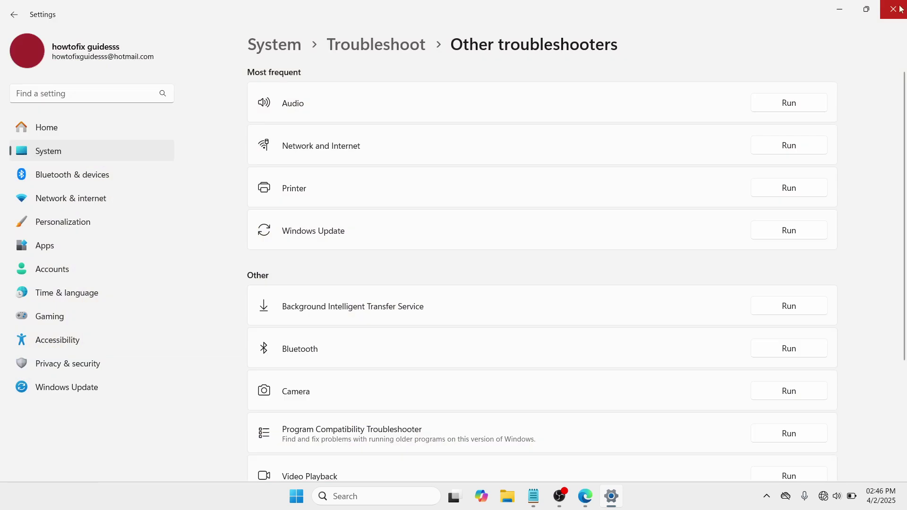
click(900, 8)
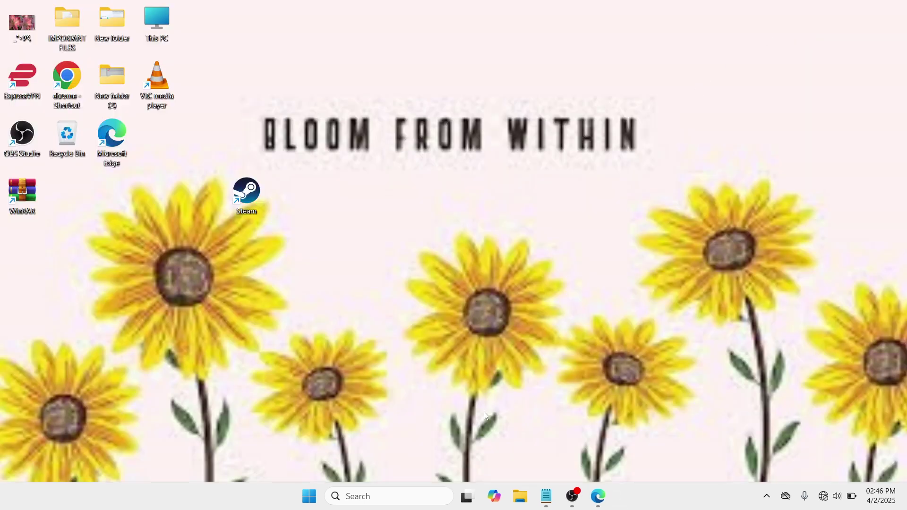
Open Device Manager and expand the Keyboards category
right_click(309, 497)
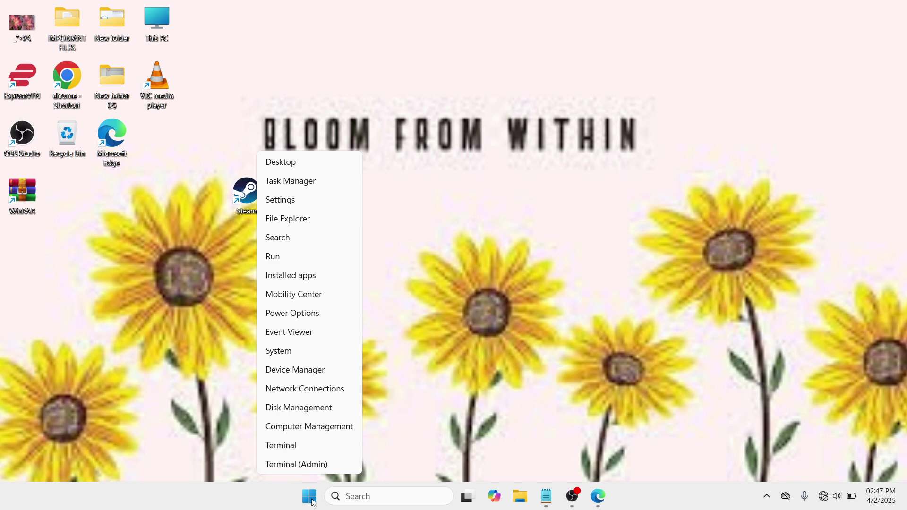
click(305, 371)
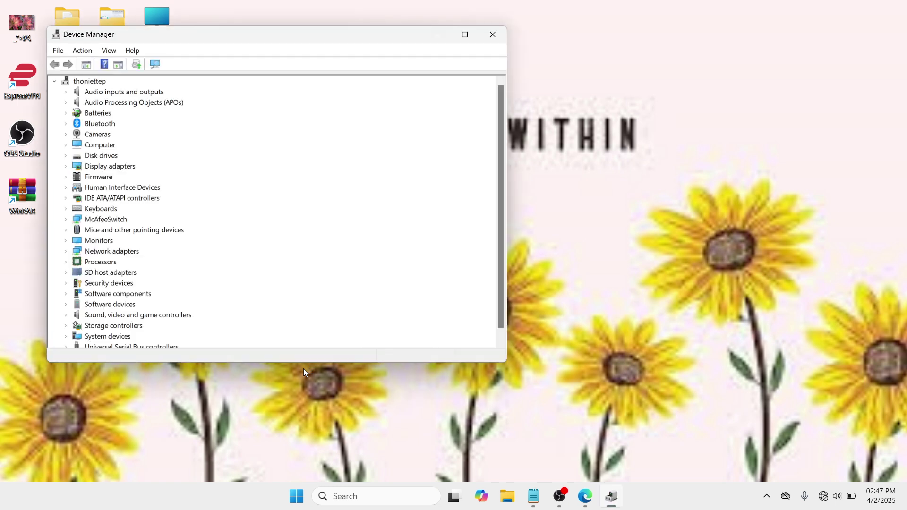
drag(316, 35, 494, 98)
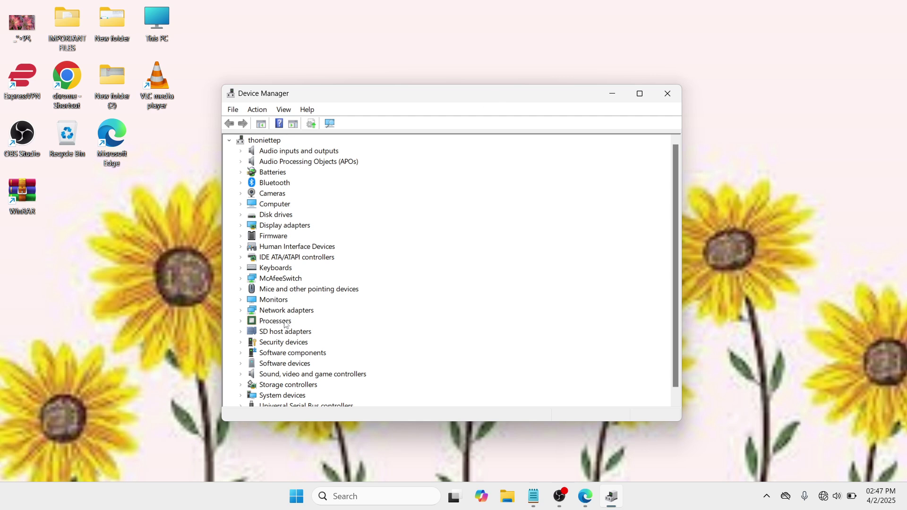
click(274, 271)
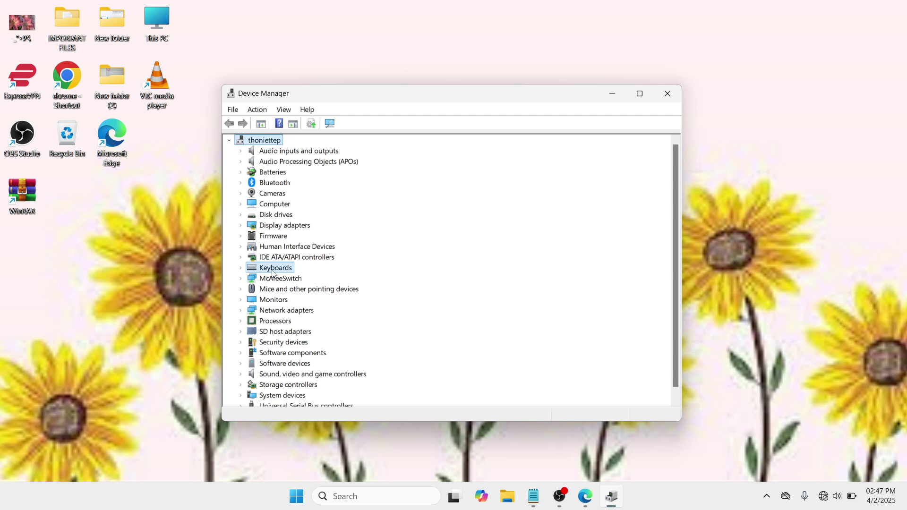
click(241, 268)
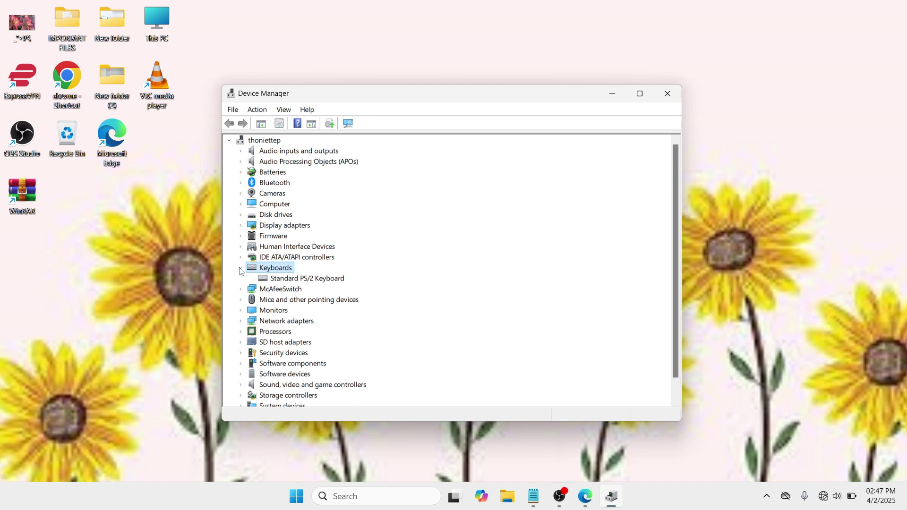
Run an automatic driver search for the Standard PS/2 Keyboard and close the update wizard
click(331, 280)
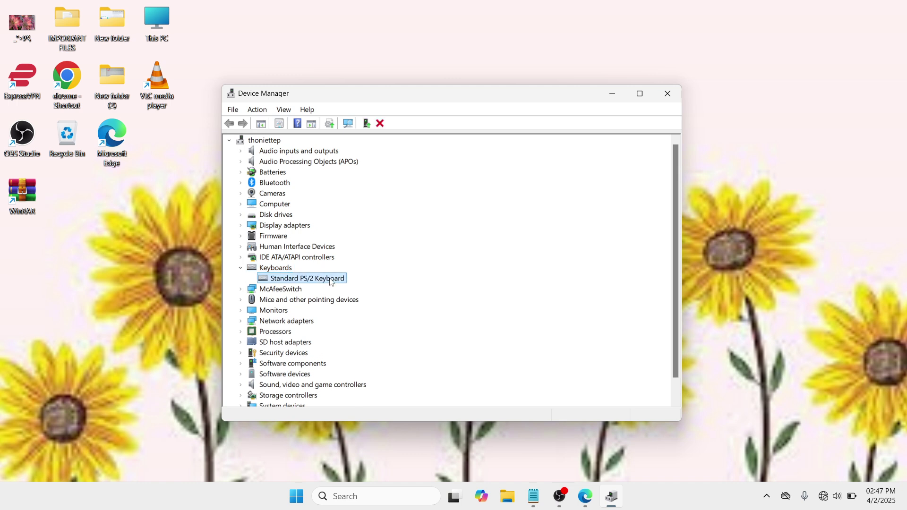
right_click(332, 279)
click(380, 286)
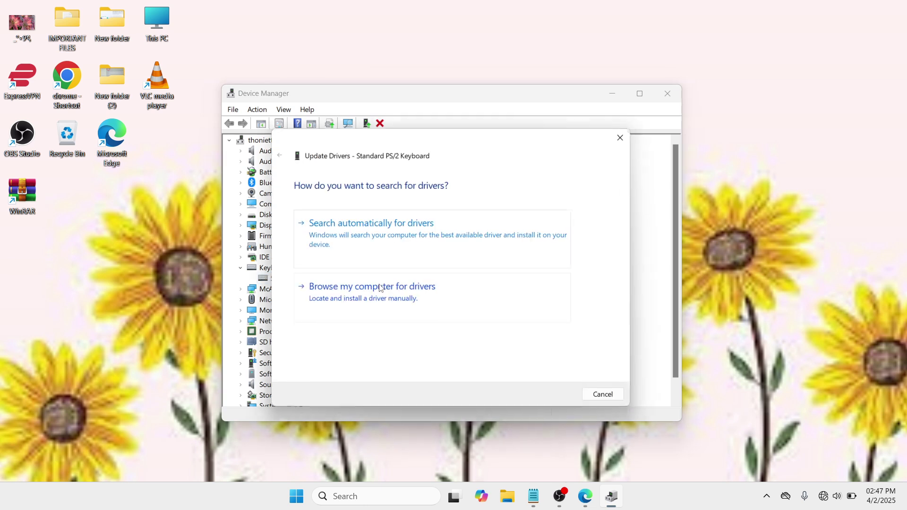
drag(474, 151, 523, 142)
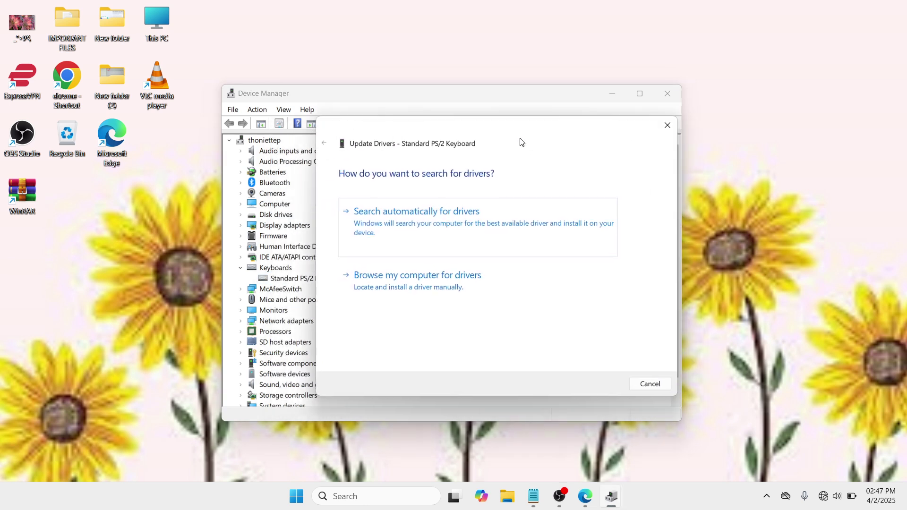
click(457, 233)
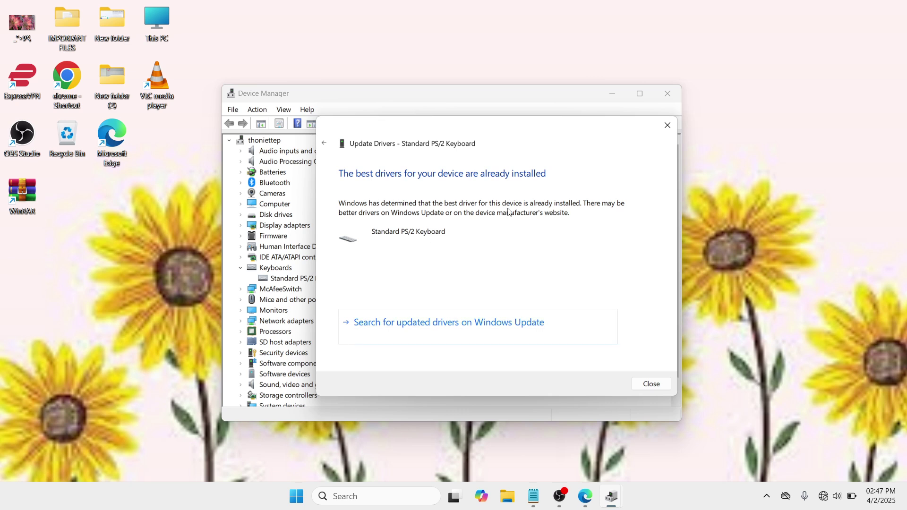
click(667, 126)
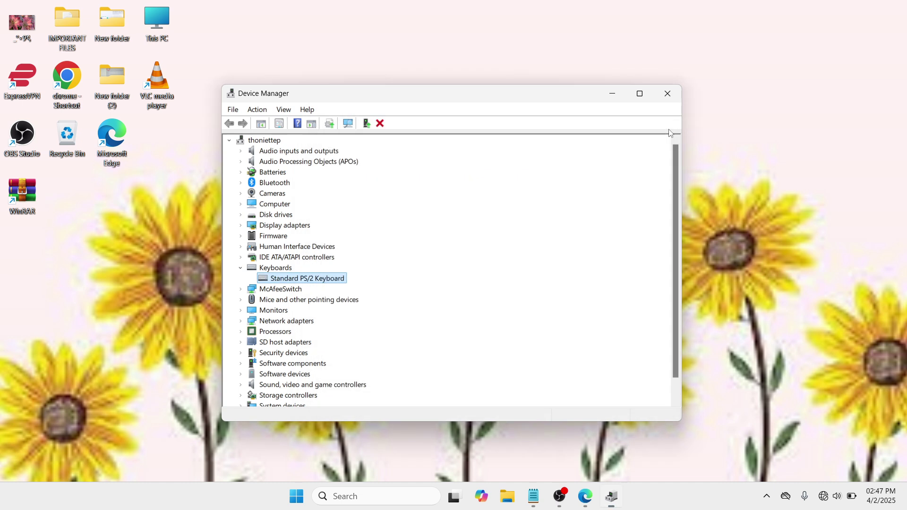
Select the Standard PS/2 Keyboard model from the list of drivers available on the computer and close the update wizard without installing
right_click(316, 280)
click(370, 286)
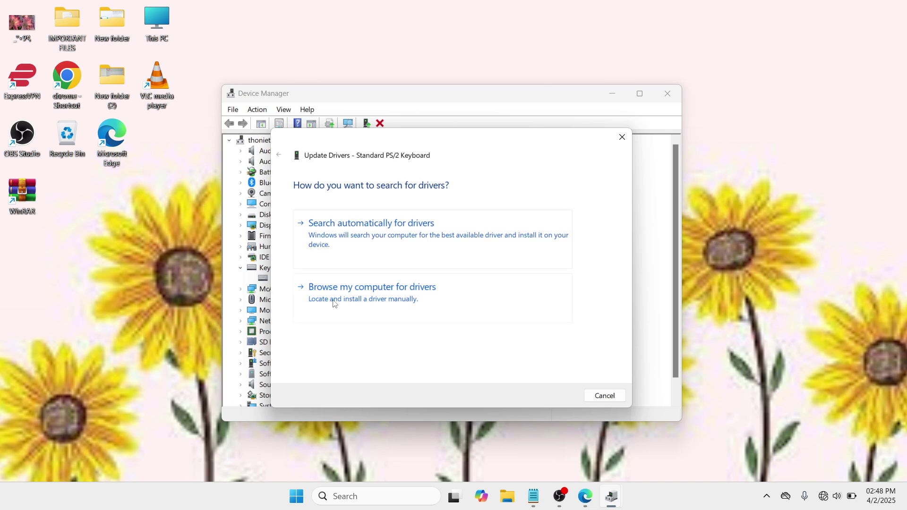
click(478, 297)
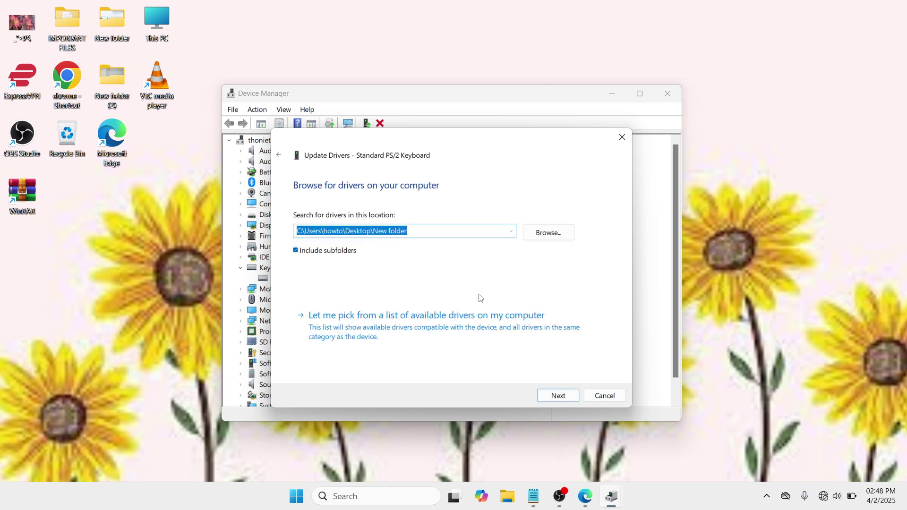
click(451, 338)
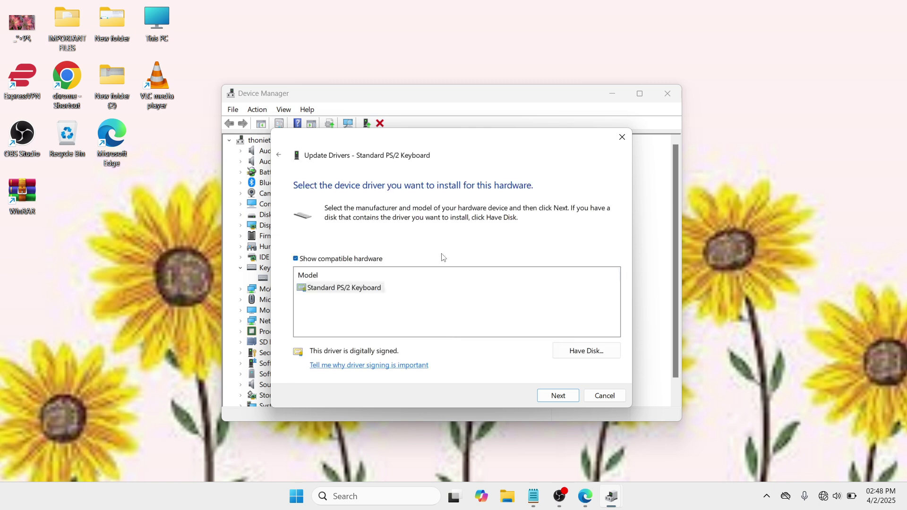
click(327, 289)
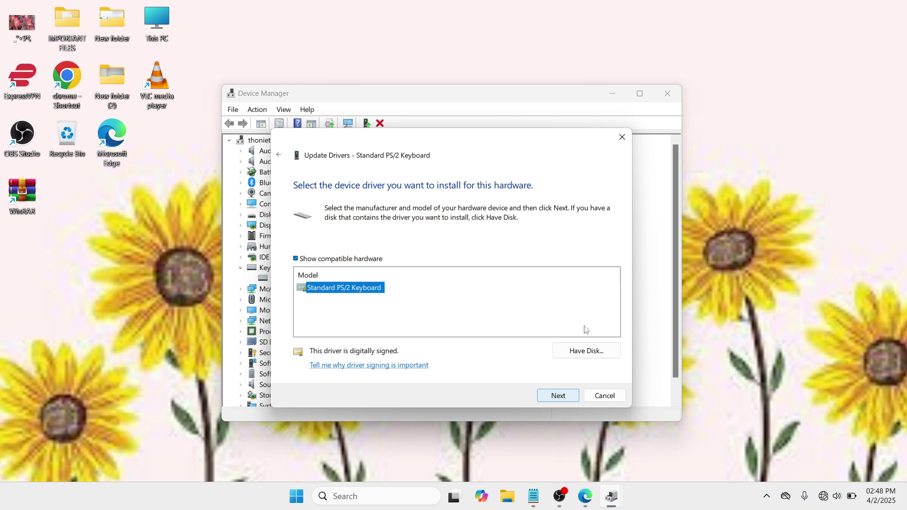
click(621, 138)
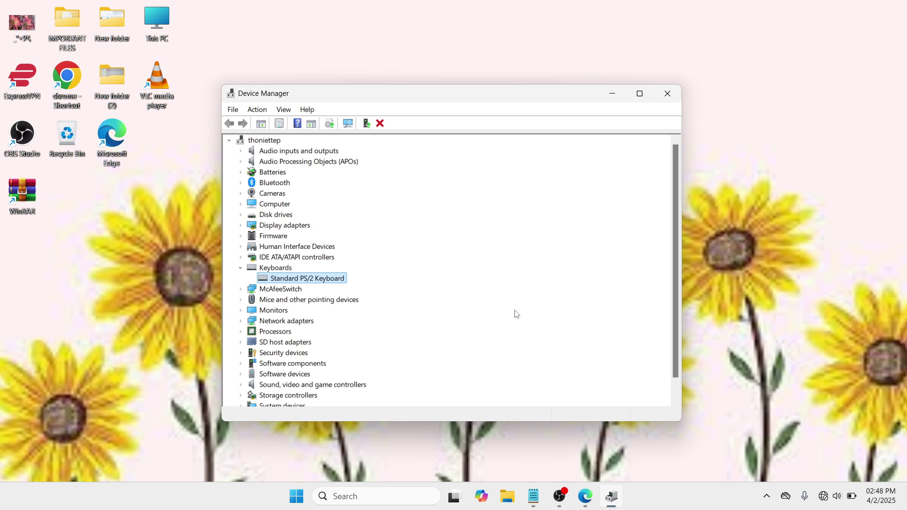
Open the uninstall confirmation for the Standard PS/2 Keyboard, cancel it and close Device Manager
right_click(312, 280)
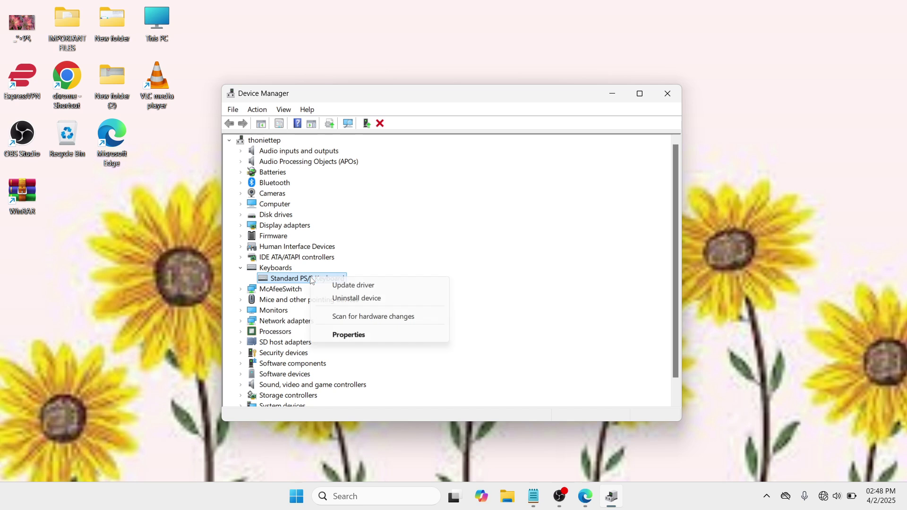
click(386, 300)
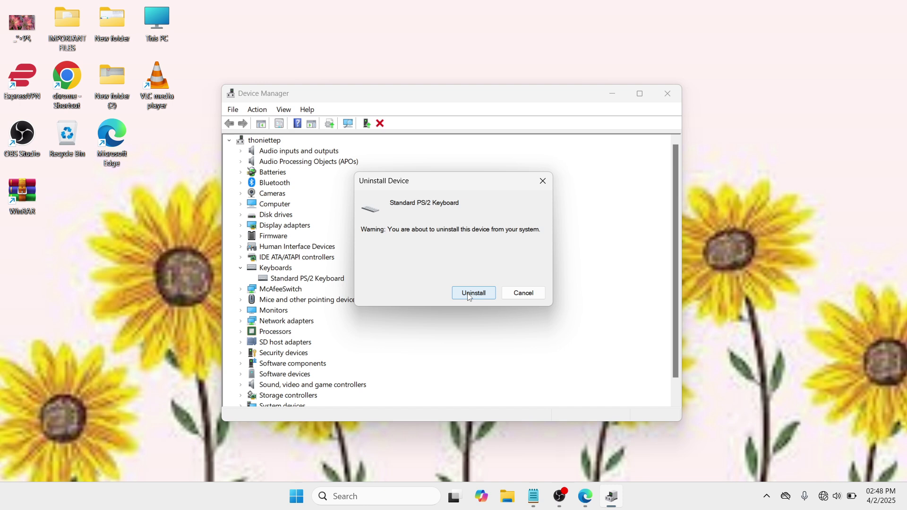
click(524, 293)
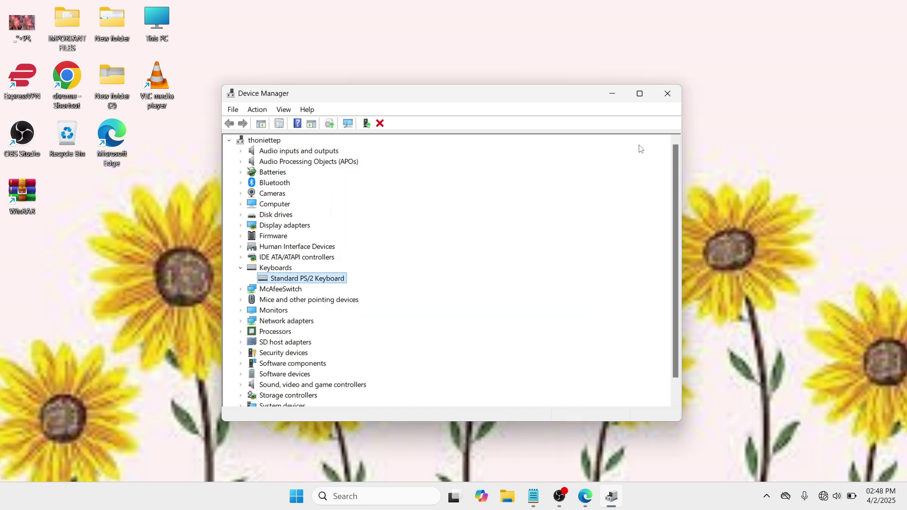
click(667, 93)
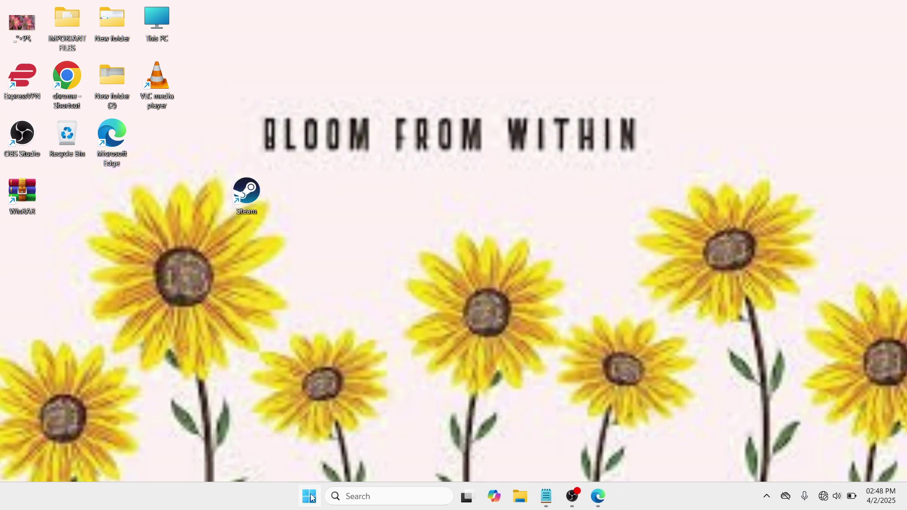
Restart the computer
click(310, 496)
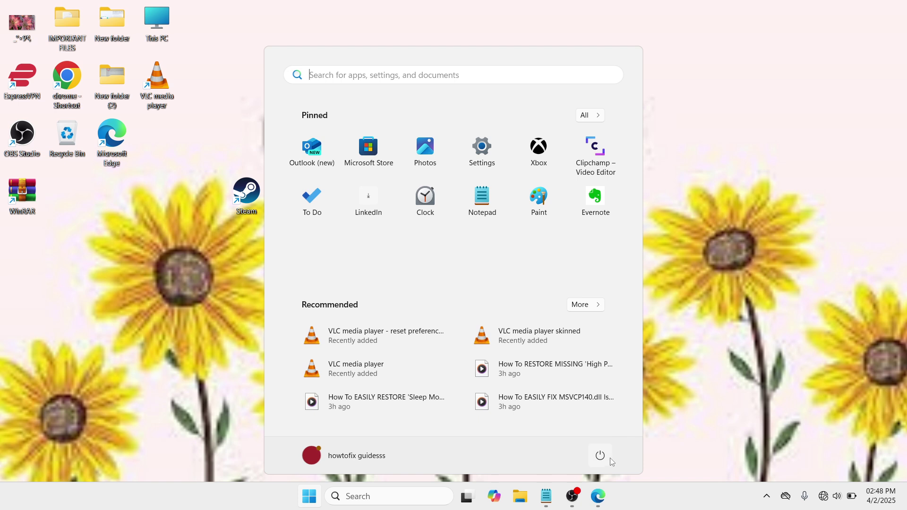
click(601, 456)
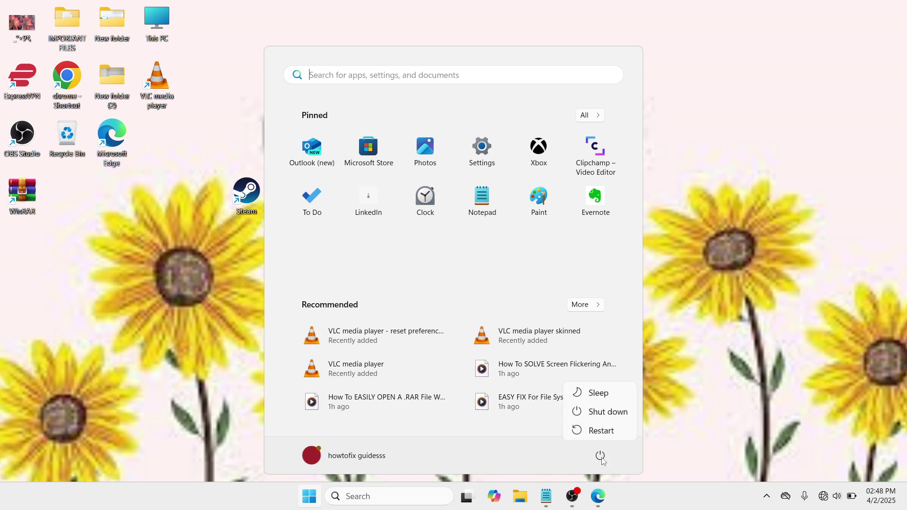
click(597, 432)
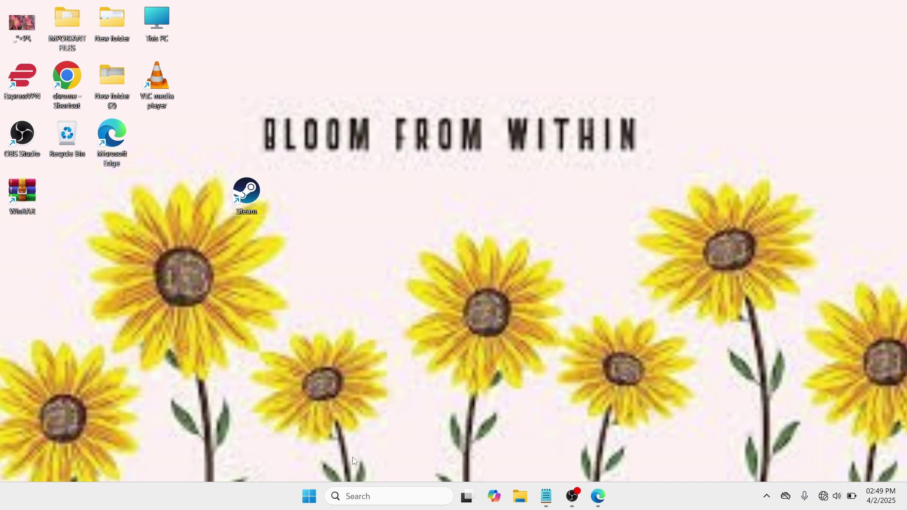
Turn on the On-Screen Keyboard in the Accessibility keyboard settings and close Settings
right_click(310, 500)
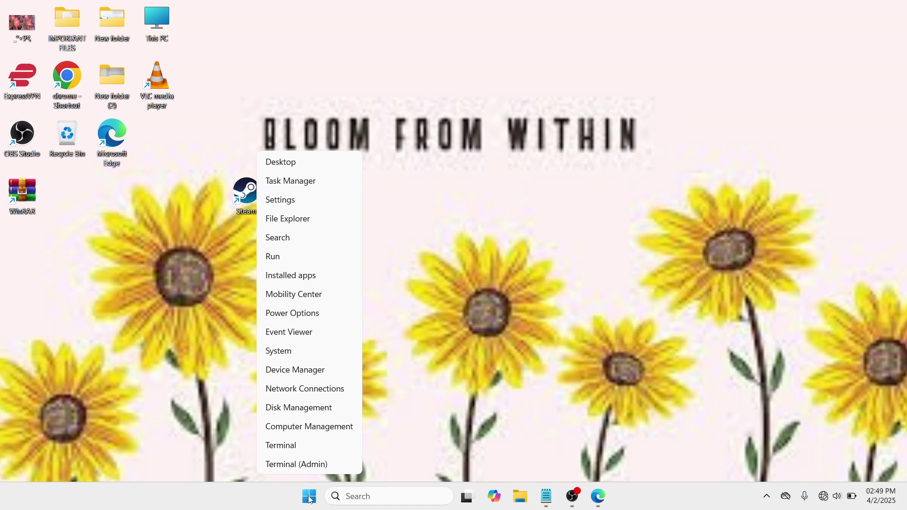
click(296, 203)
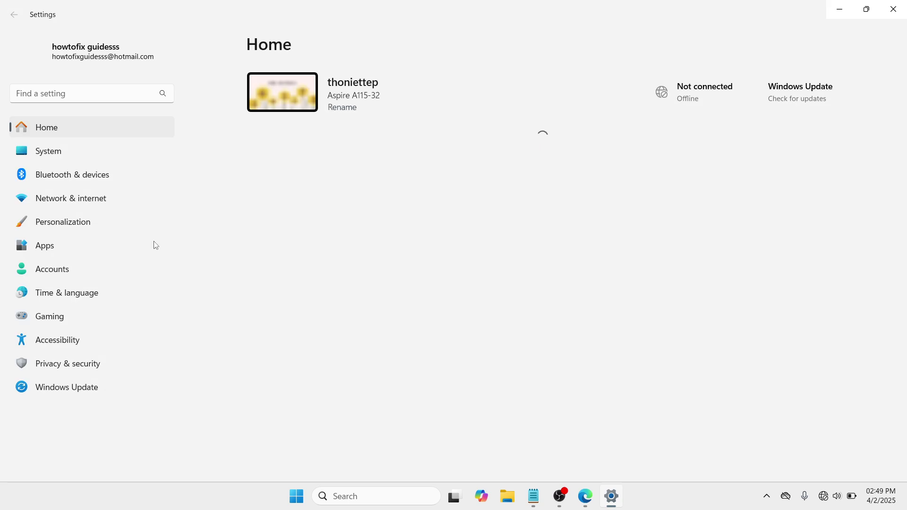
click(71, 345)
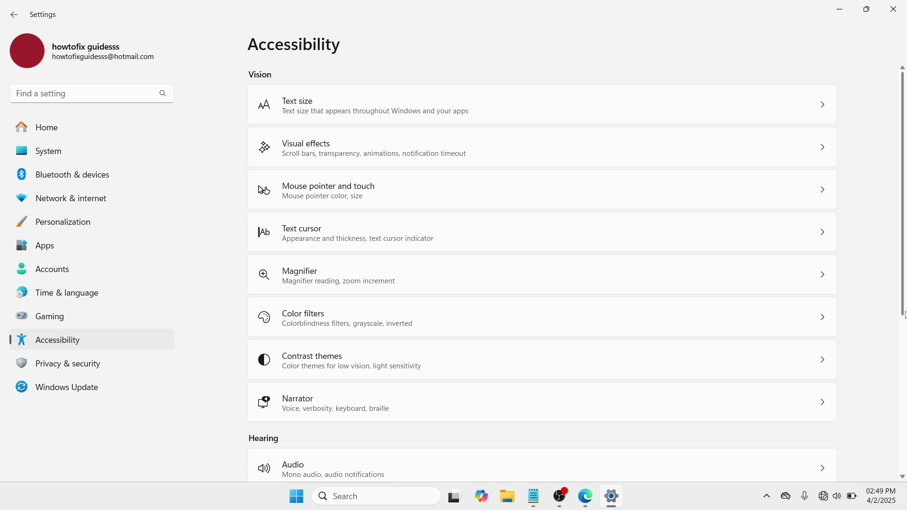
scroll(902, 312, down, 3)
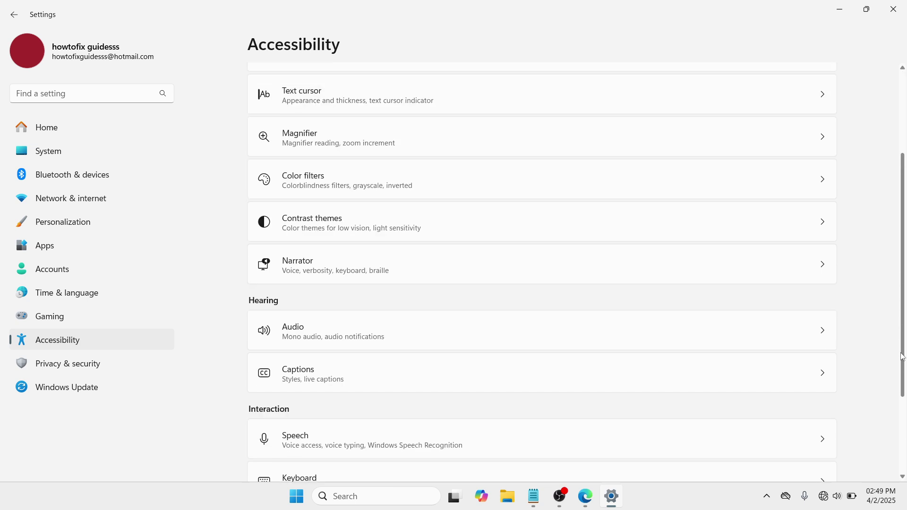
scroll(902, 350, down, 3)
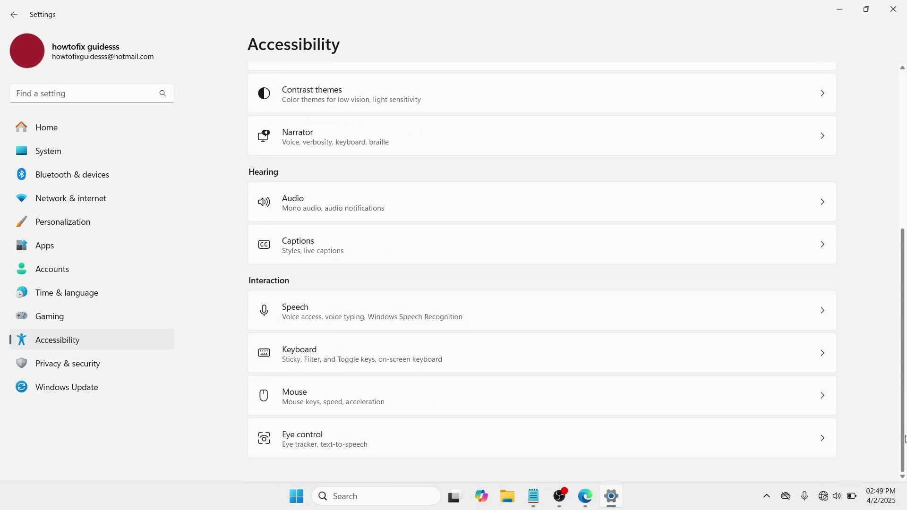
click(589, 356)
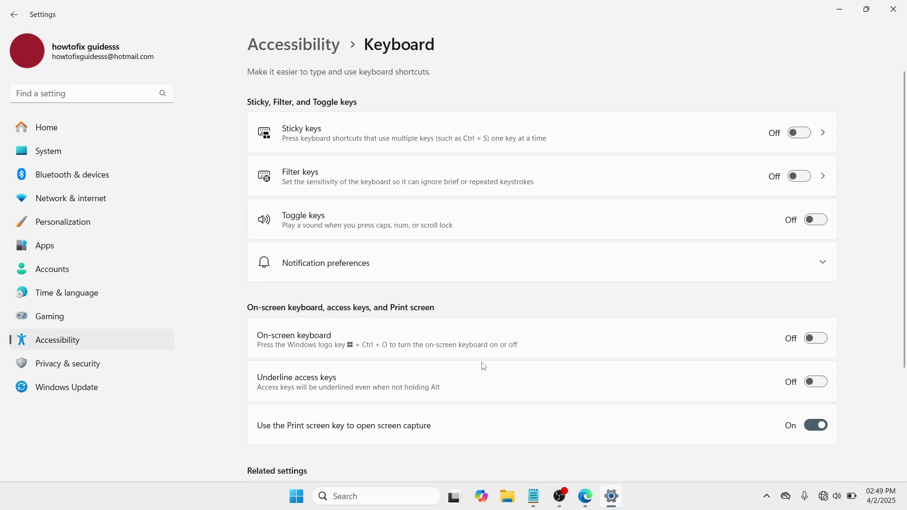
click(814, 343)
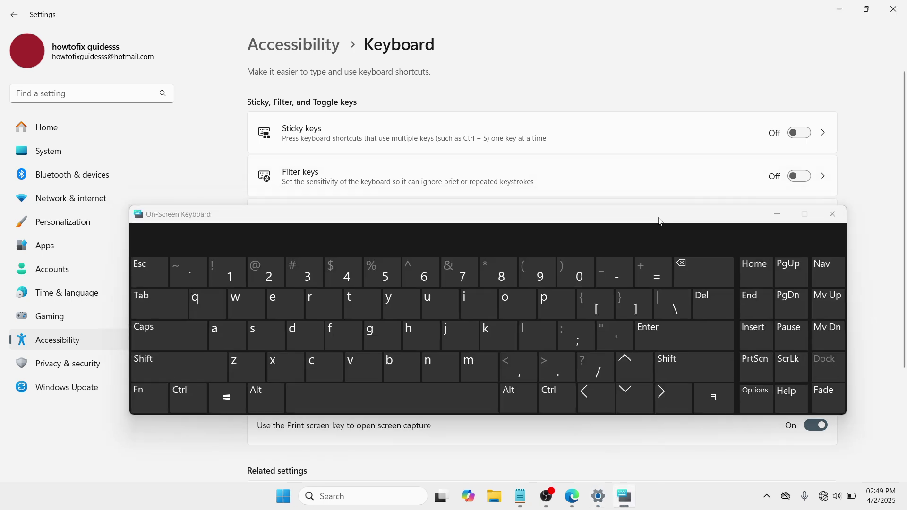
click(899, 8)
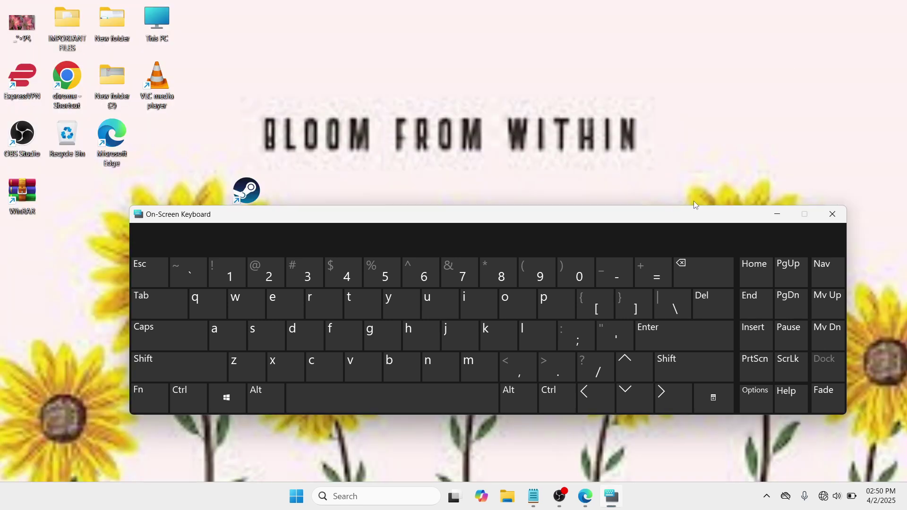
drag(694, 217, 700, 264)
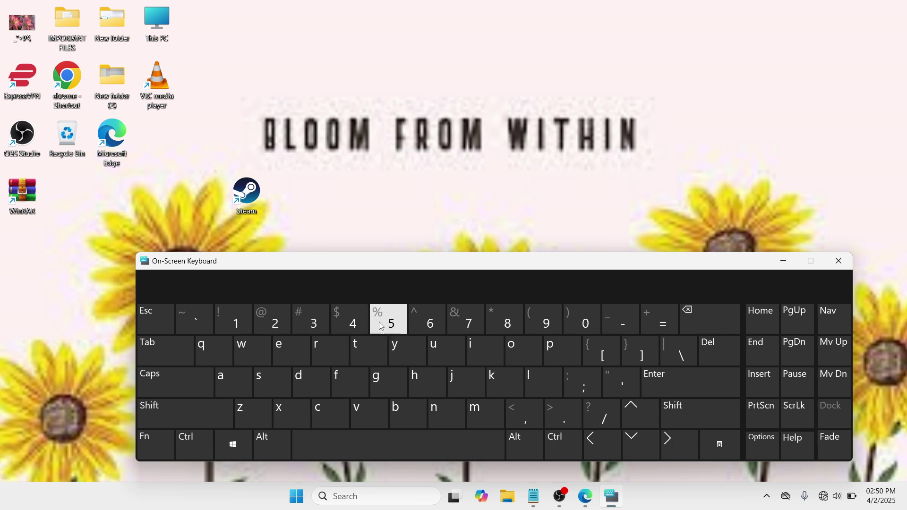
right_click(300, 501)
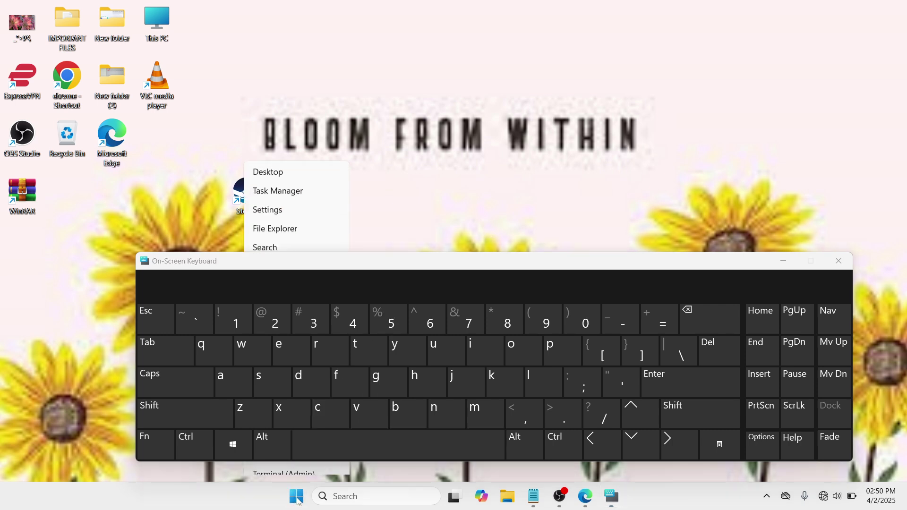
drag(431, 261, 433, 219)
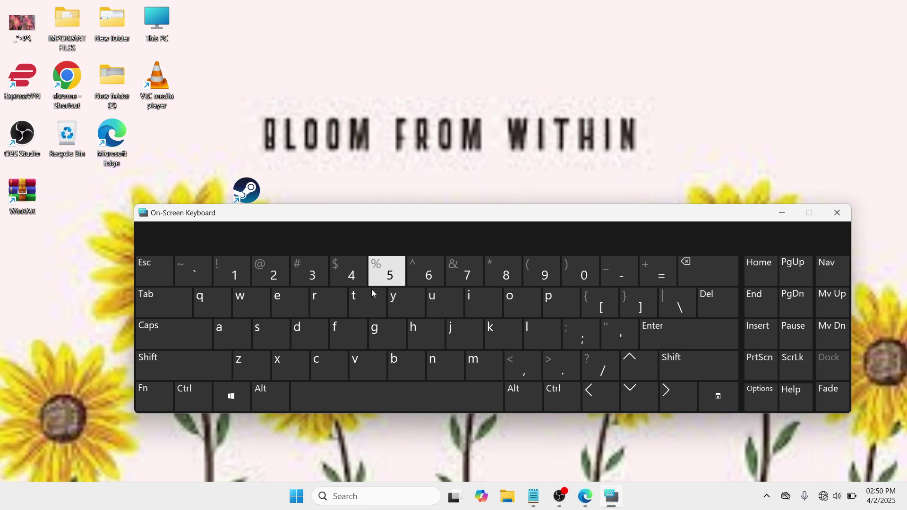
right_click(286, 499)
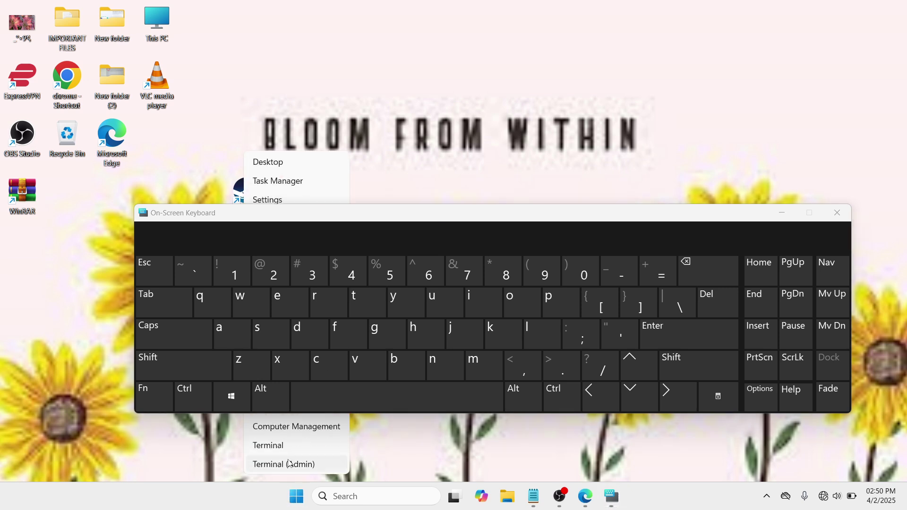
Move the On-Screen Keyboard to the upper edge of the desktop and place an open Run dialog below it
drag(650, 222, 647, 24)
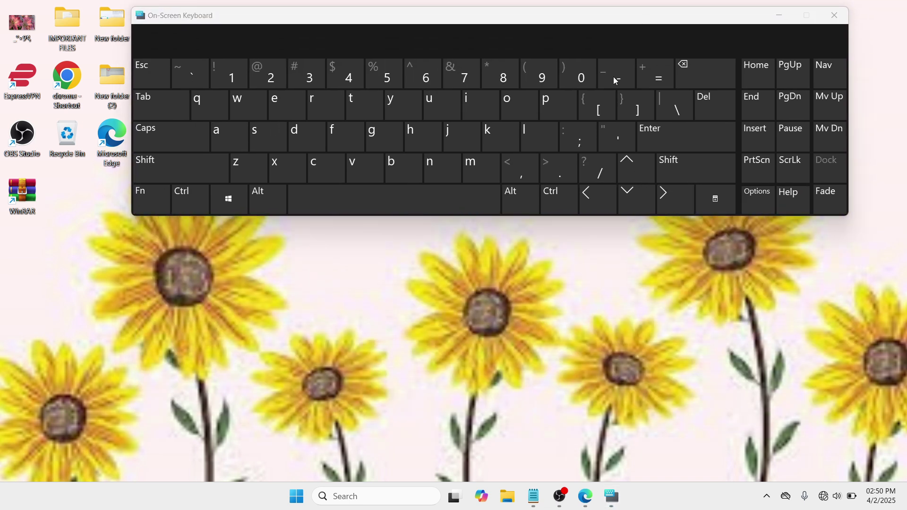
right_click(297, 496)
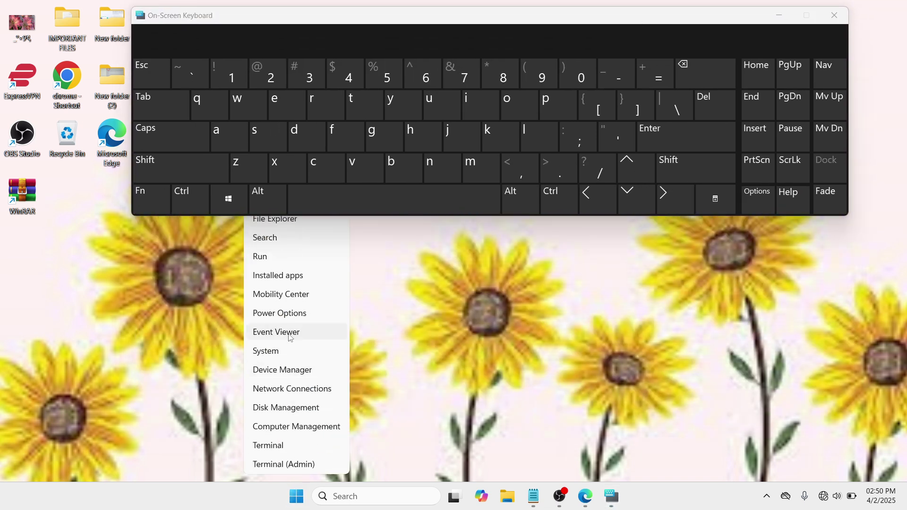
click(283, 257)
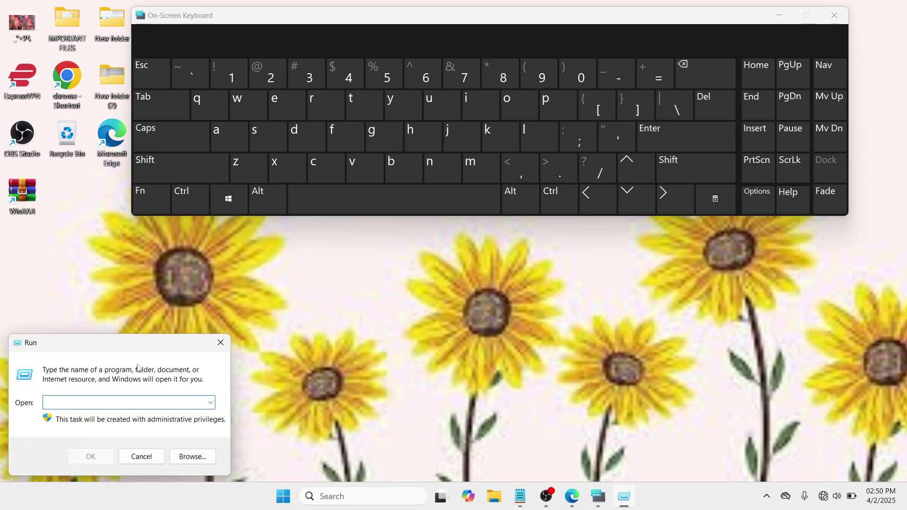
drag(133, 350, 489, 275)
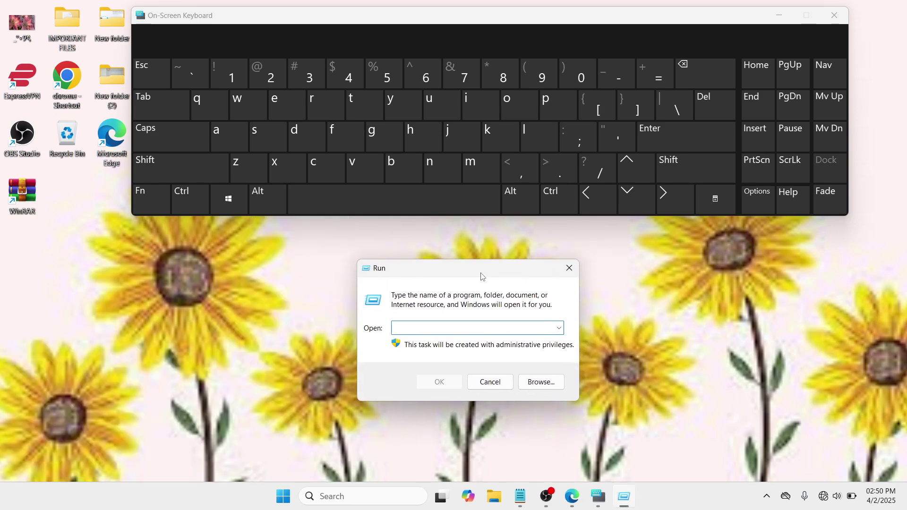
Switch to Notepad and copy the path c:\windows\system32\ctfmon.exe using the On-Screen Keyboard
click(520, 496)
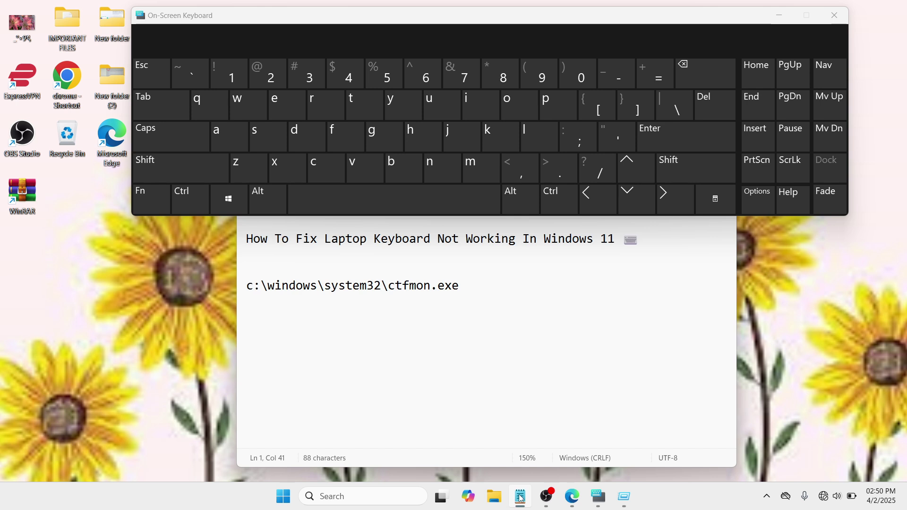
click(384, 286)
drag(468, 286, 240, 292)
key(ctrl+c)
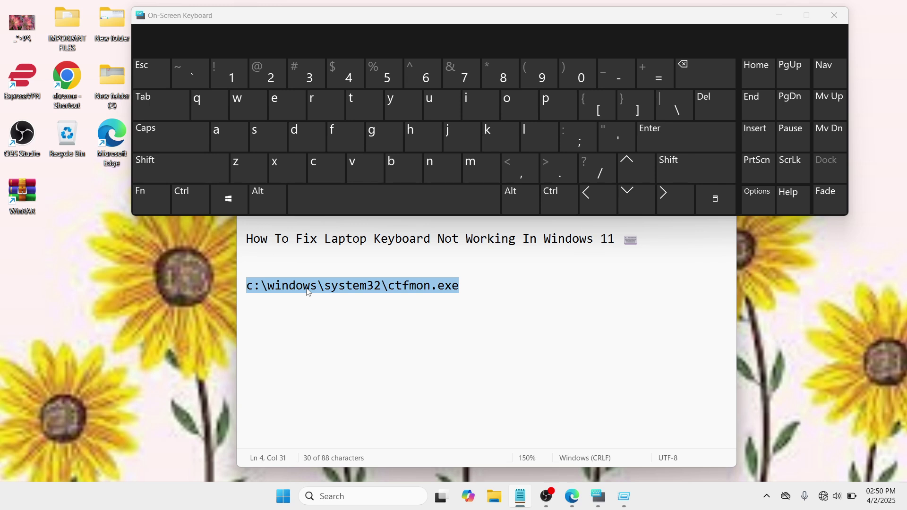
click(181, 200)
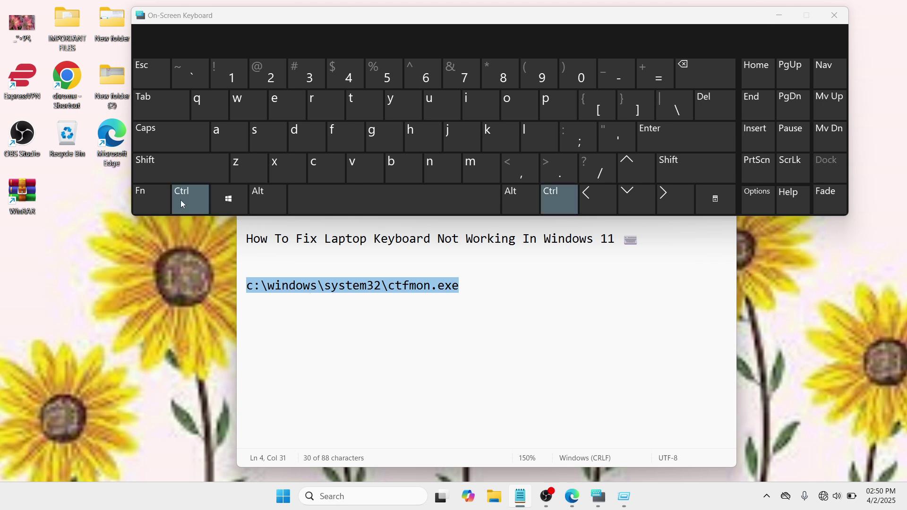
click(326, 171)
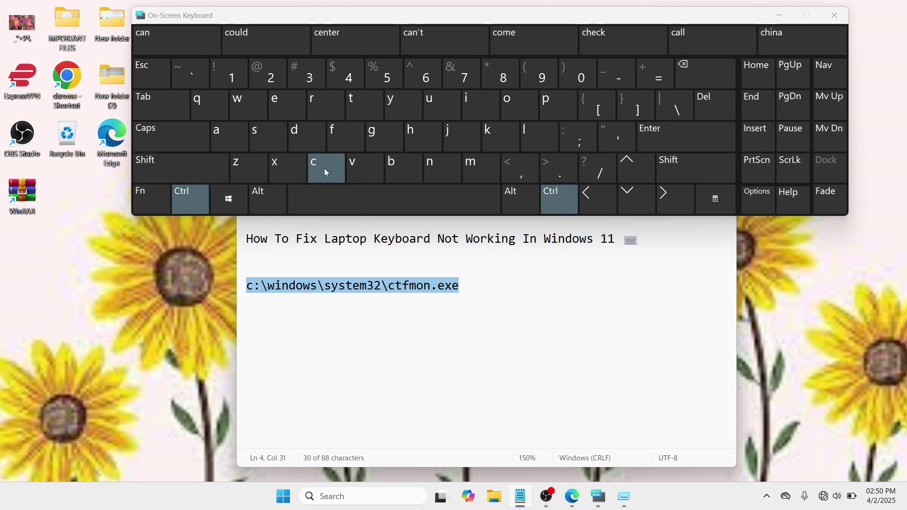
click(512, 371)
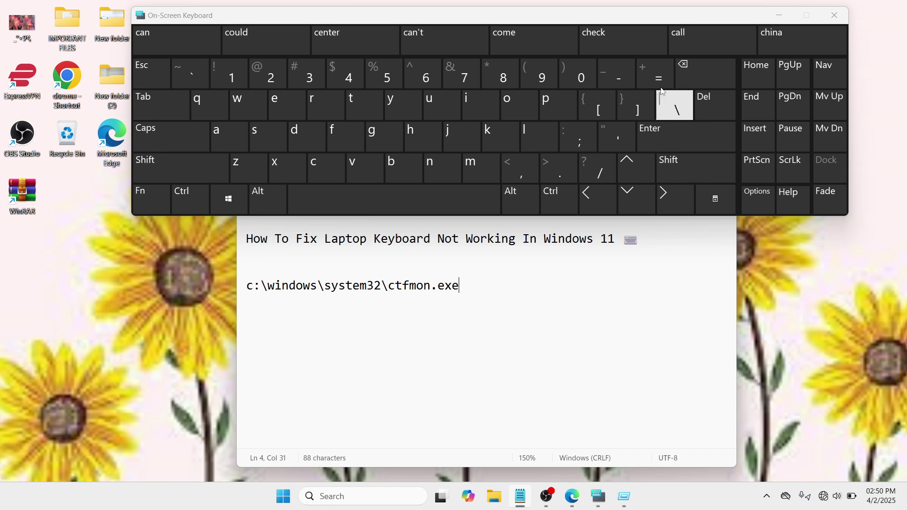
Minimize Notepad and paste c:\windows\system32\ctfmon.exe into the Run dialog using the On-Screen Keyboard
drag(659, 18, 660, 228)
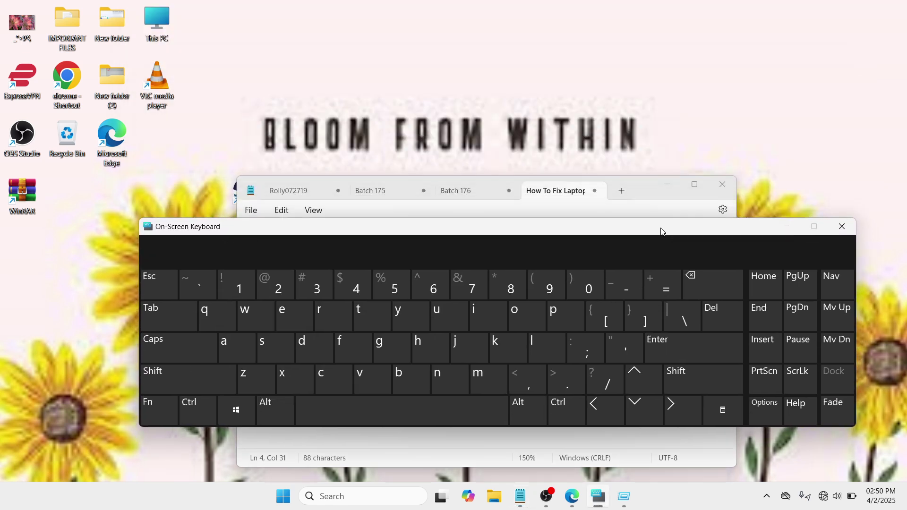
click(667, 187)
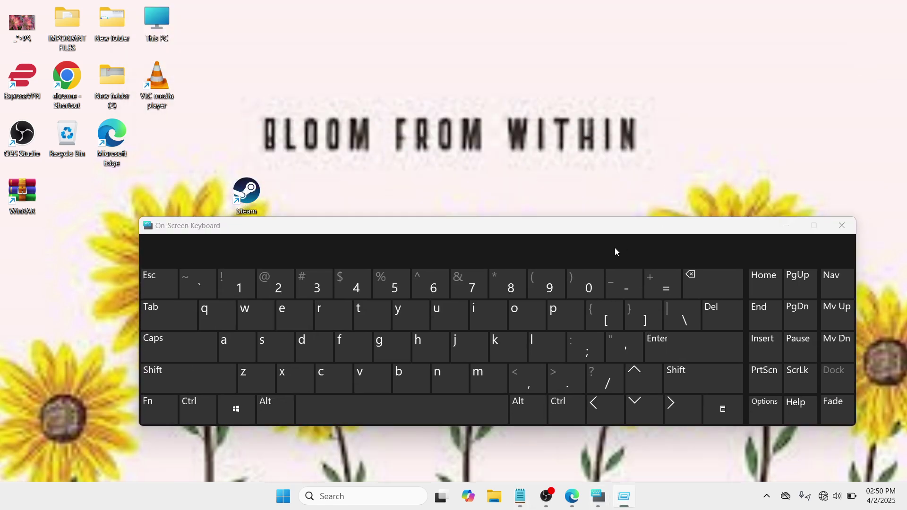
drag(609, 235, 596, 49)
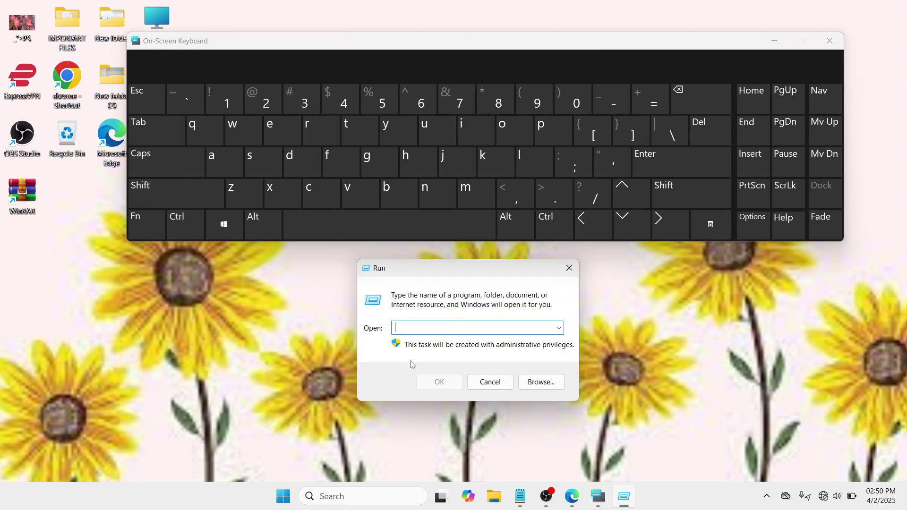
click(203, 227)
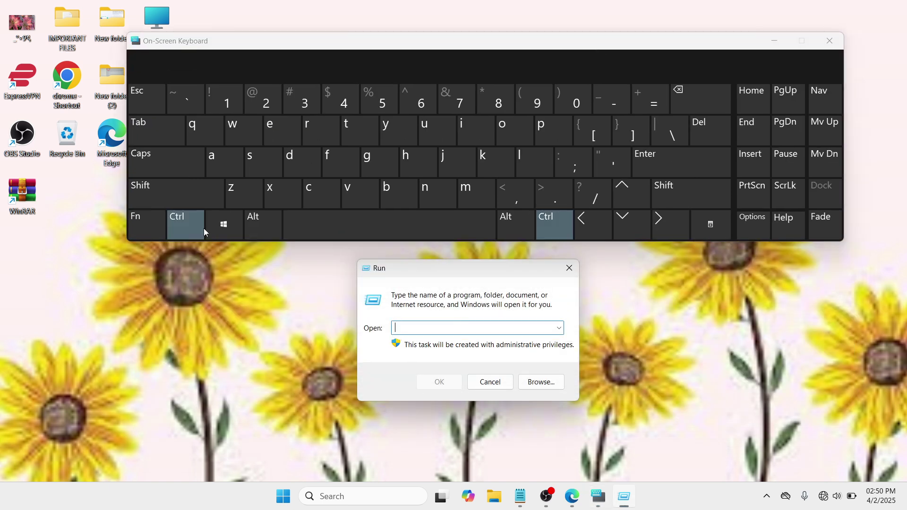
click(356, 188)
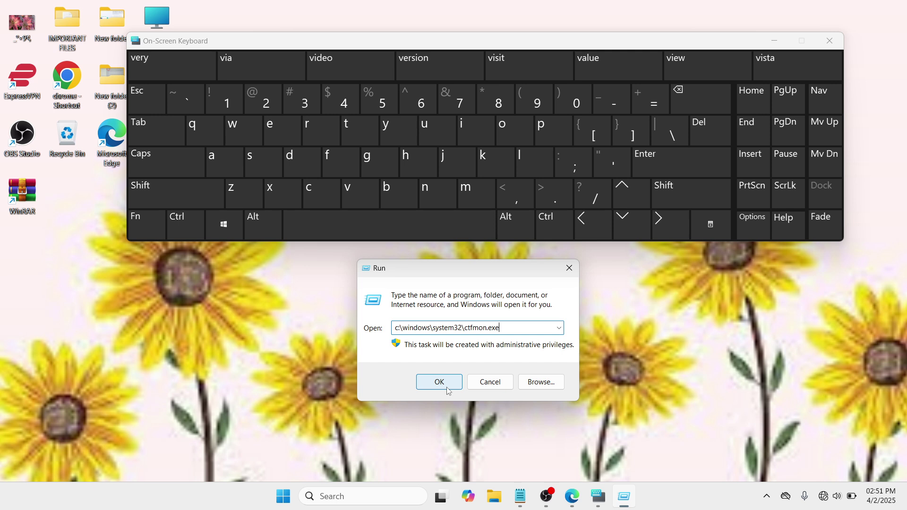
click(569, 431)
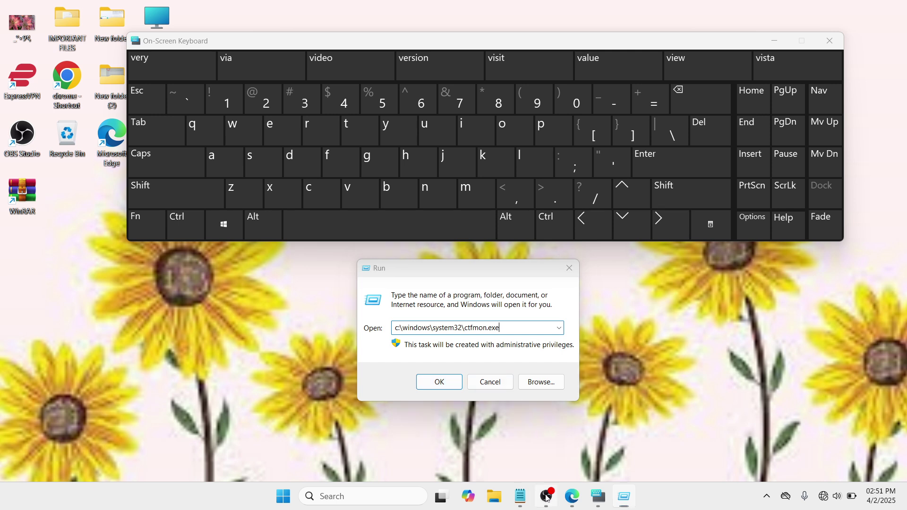